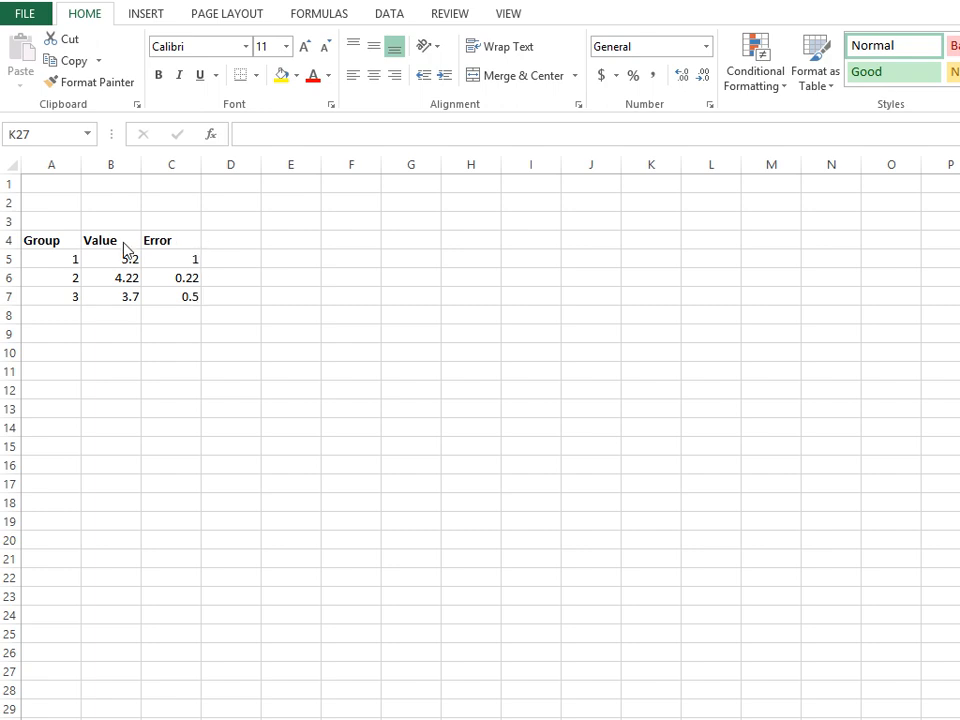
Insert a 2-D clustered column chart from cells B4:B7 and move it just below the data table.
{"action": "left_click_drag", "start_coordinate": [121, 244], "coordinate": [121, 294]}
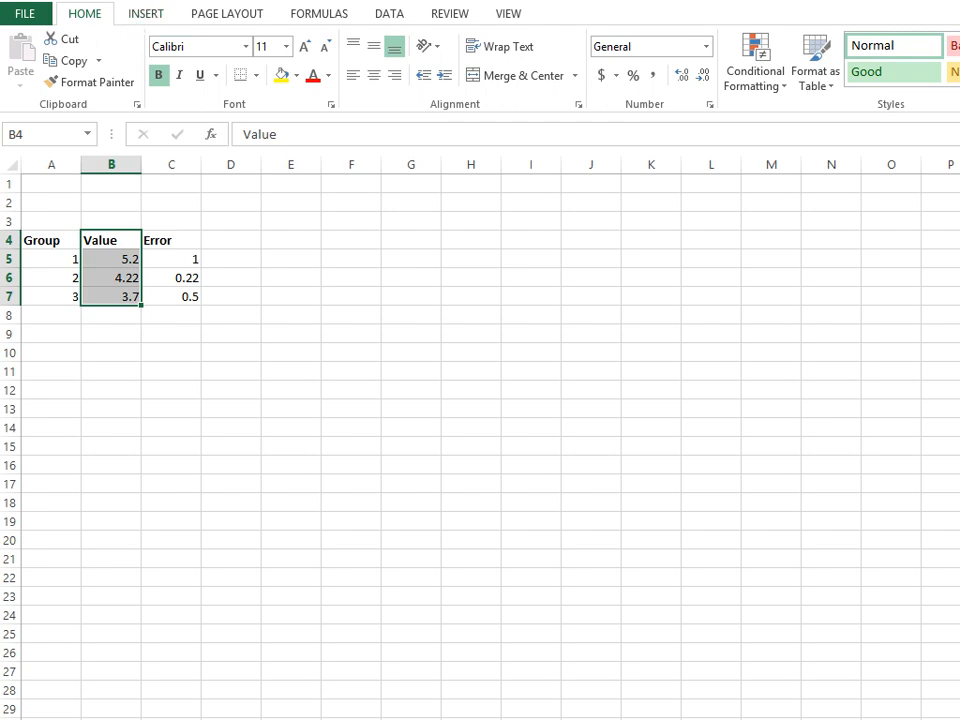
{"action": "left_click", "coordinate": [148, 20]}
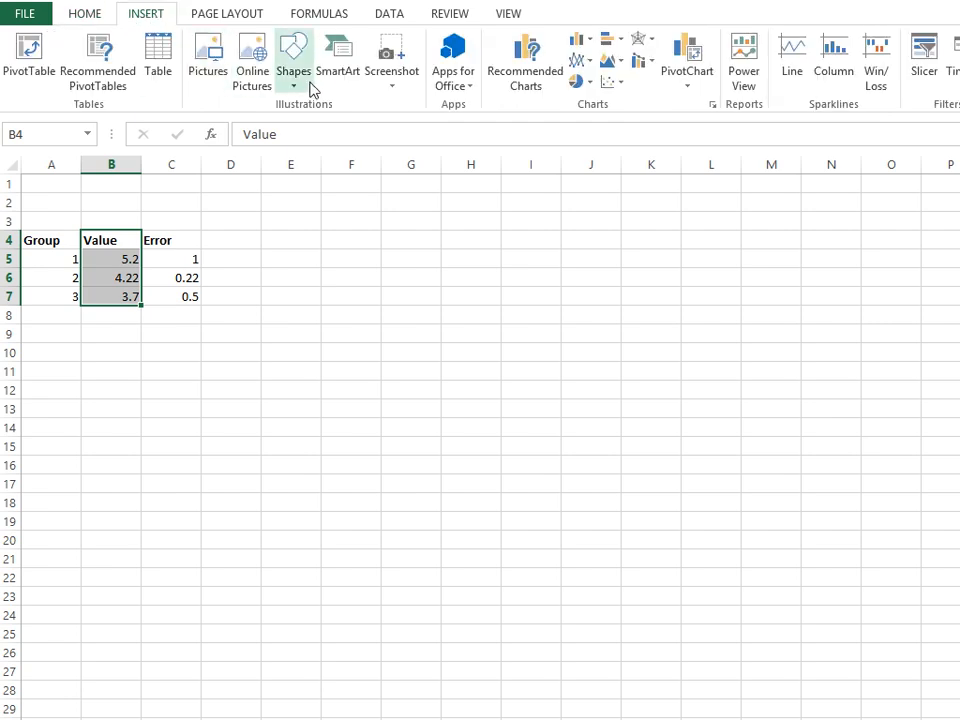
{"action": "left_click", "coordinate": [590, 50]}
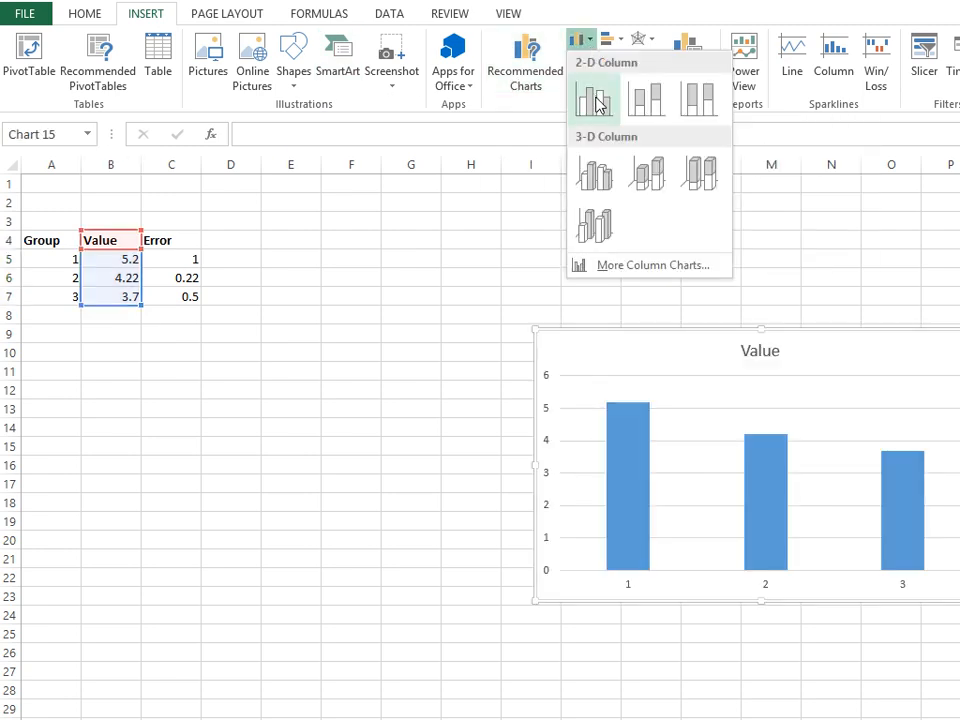
{"action": "left_click", "coordinate": [589, 99]}
{"action": "left_click_drag", "start_coordinate": [865, 366], "coordinate": [551, 351]}
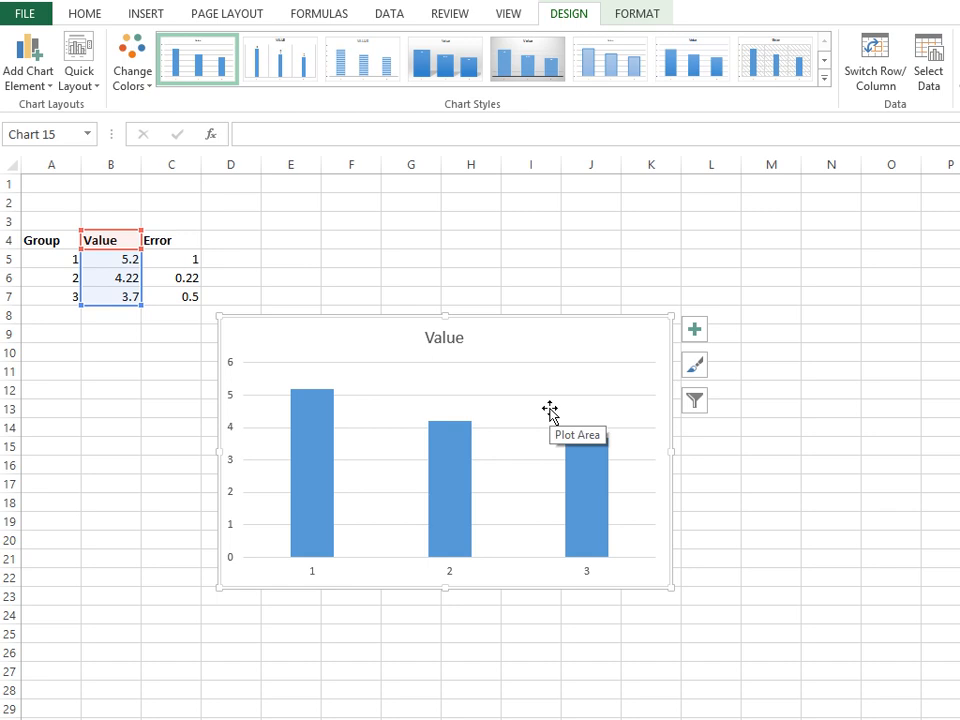
Add error bars to the column chart and open their detailed formatting options.
{"action": "left_click", "coordinate": [697, 338]}
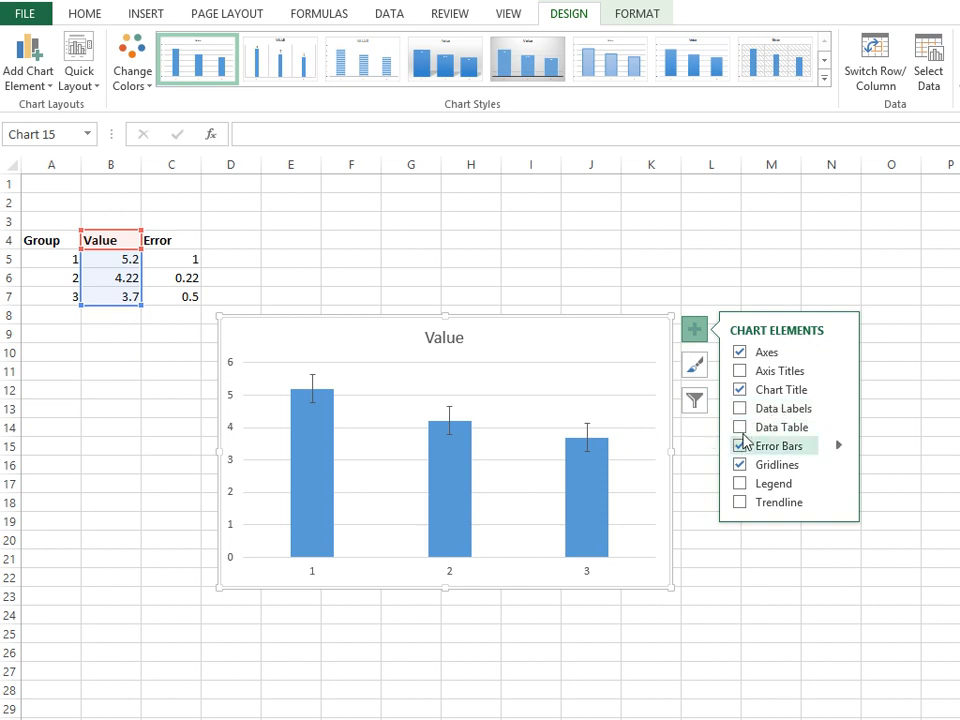
{"action": "left_click", "coordinate": [695, 332]}
{"action": "left_click", "coordinate": [695, 332]}
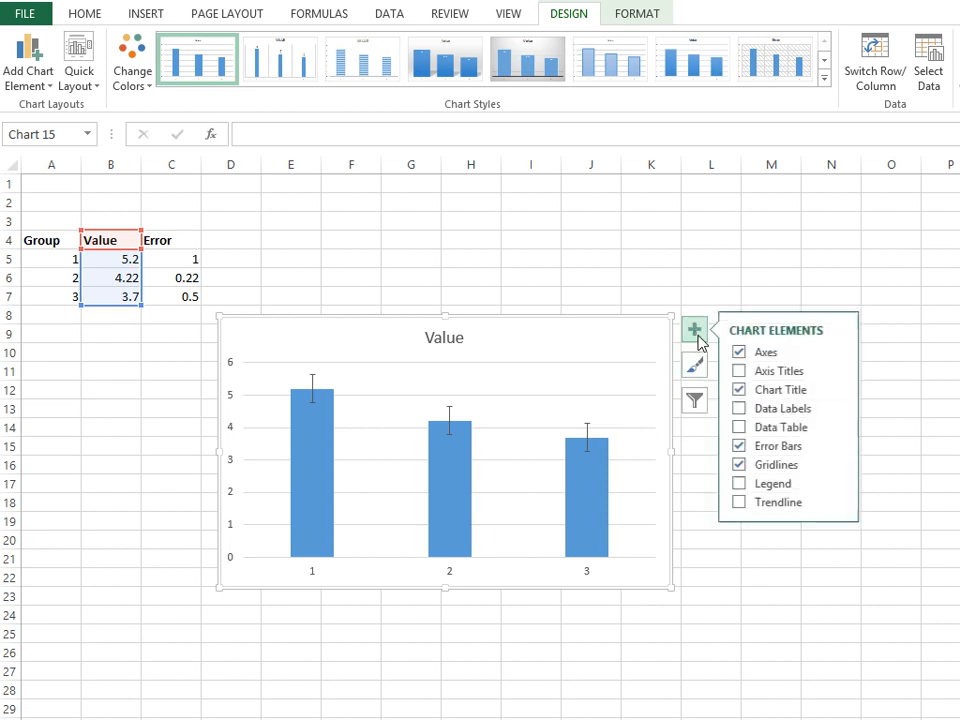
{"action": "left_click", "coordinate": [840, 443]}
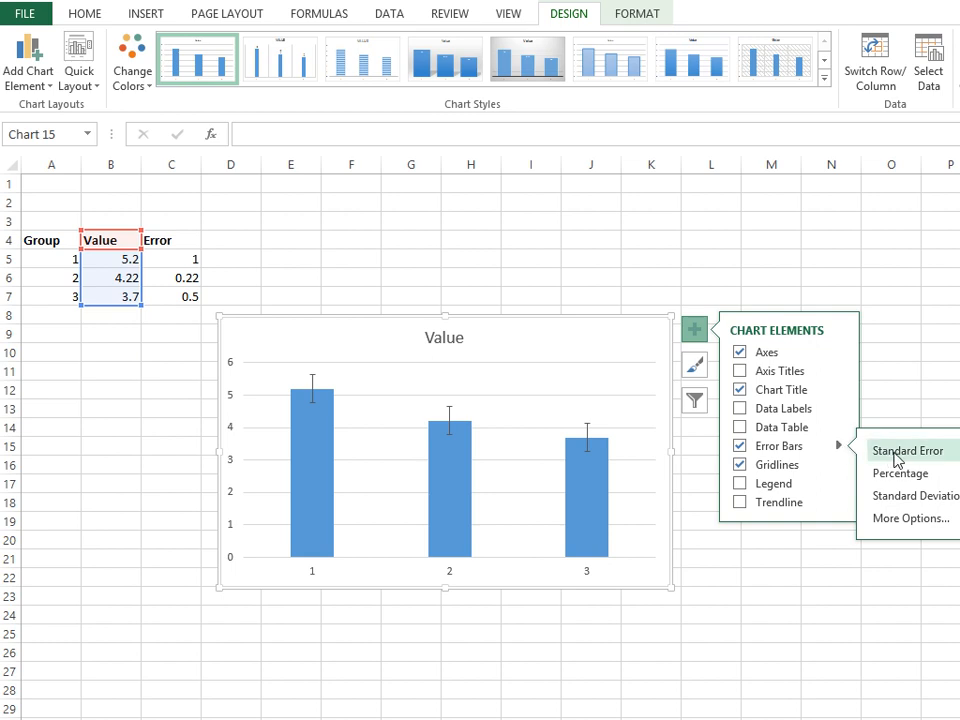
{"action": "left_click", "coordinate": [905, 520]}
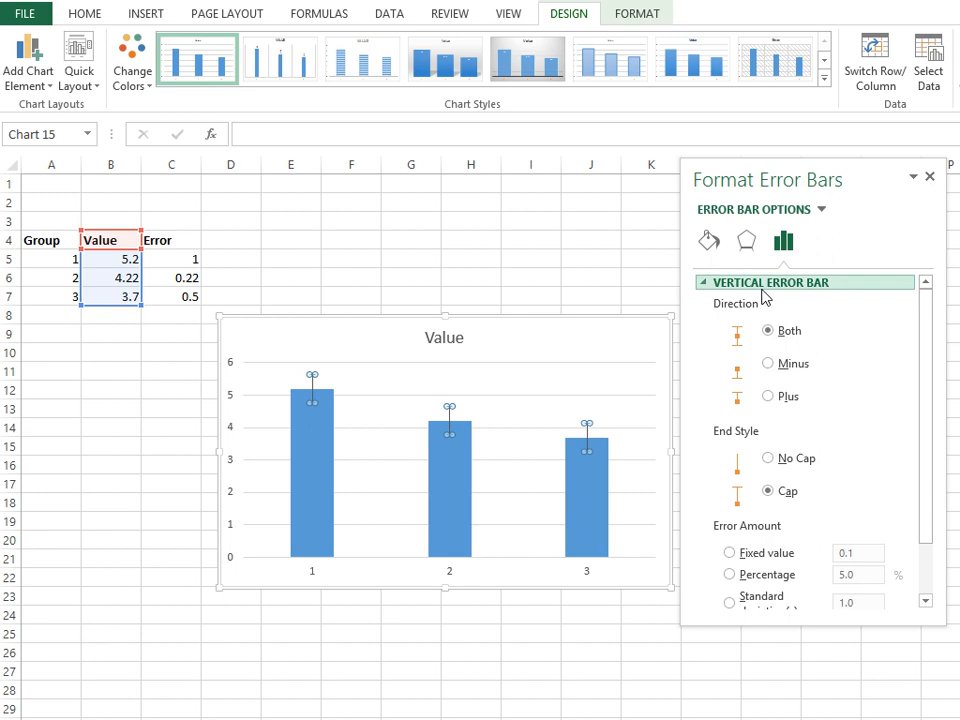
{"action": "left_click", "coordinate": [707, 241]}
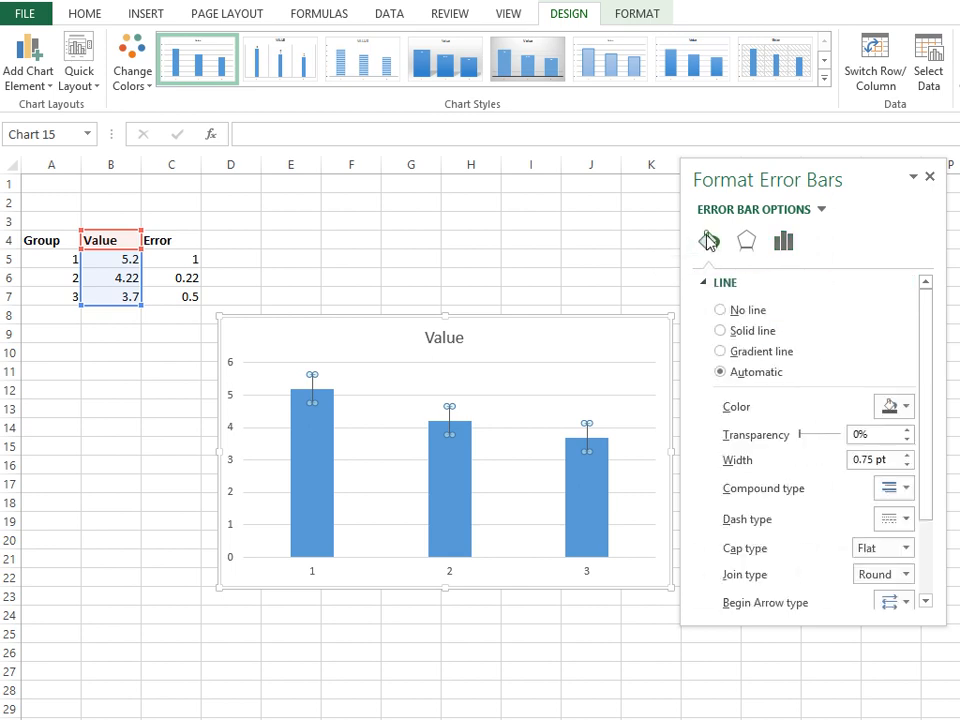
{"action": "left_click", "coordinate": [750, 242]}
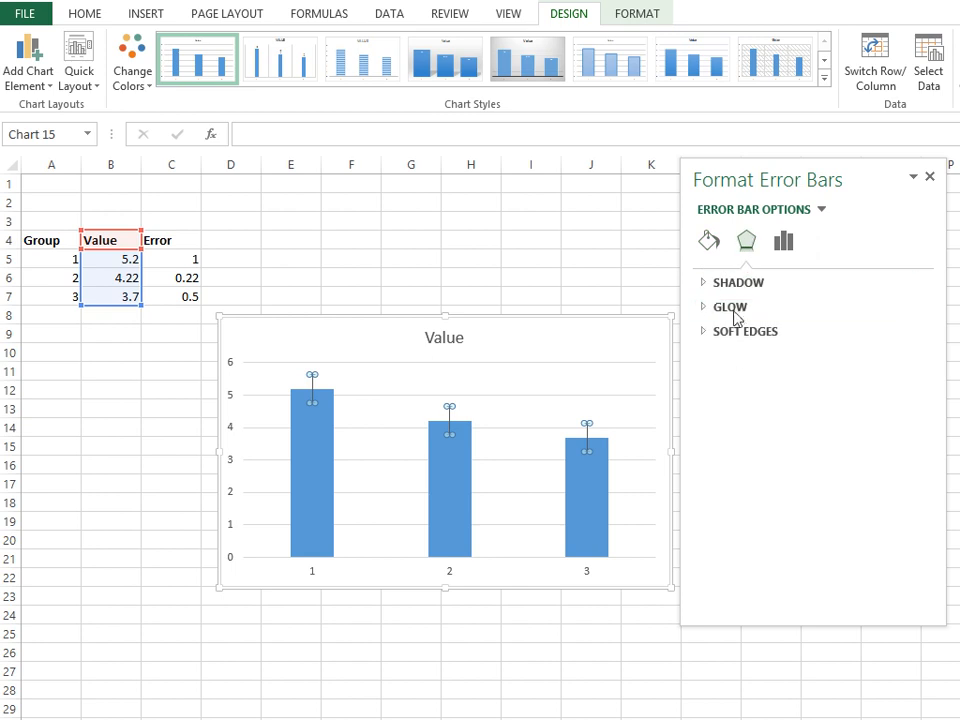
{"action": "left_click", "coordinate": [790, 250]}
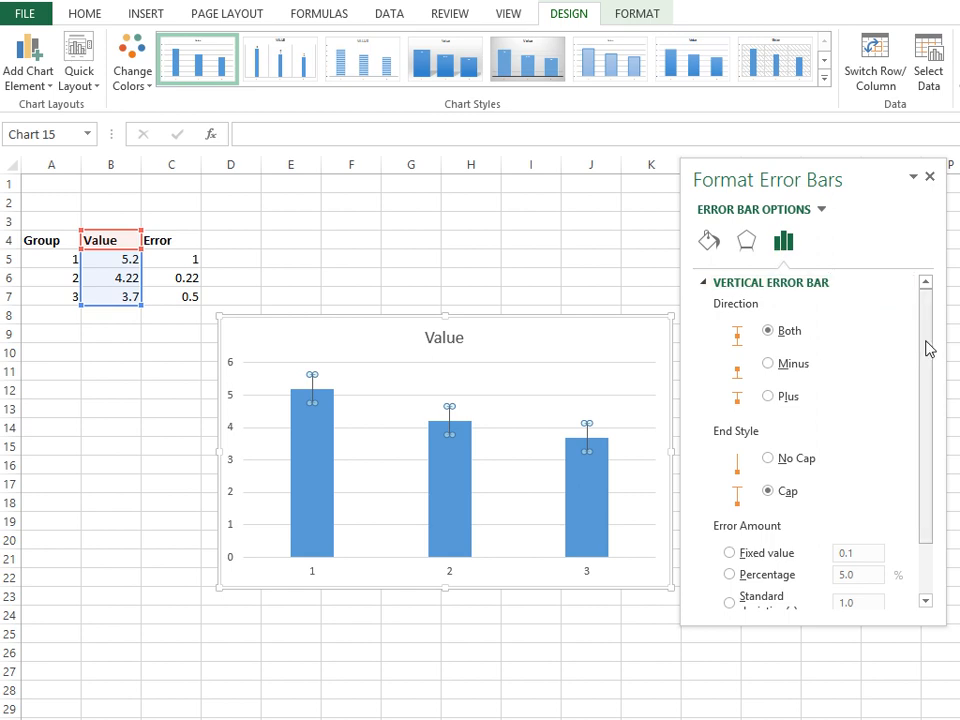
Set the error bars' error amount to Custom, taking the positive error values from cells C5:C7.
{"action": "left_click_drag", "start_coordinate": [926, 341], "coordinate": [926, 344]}
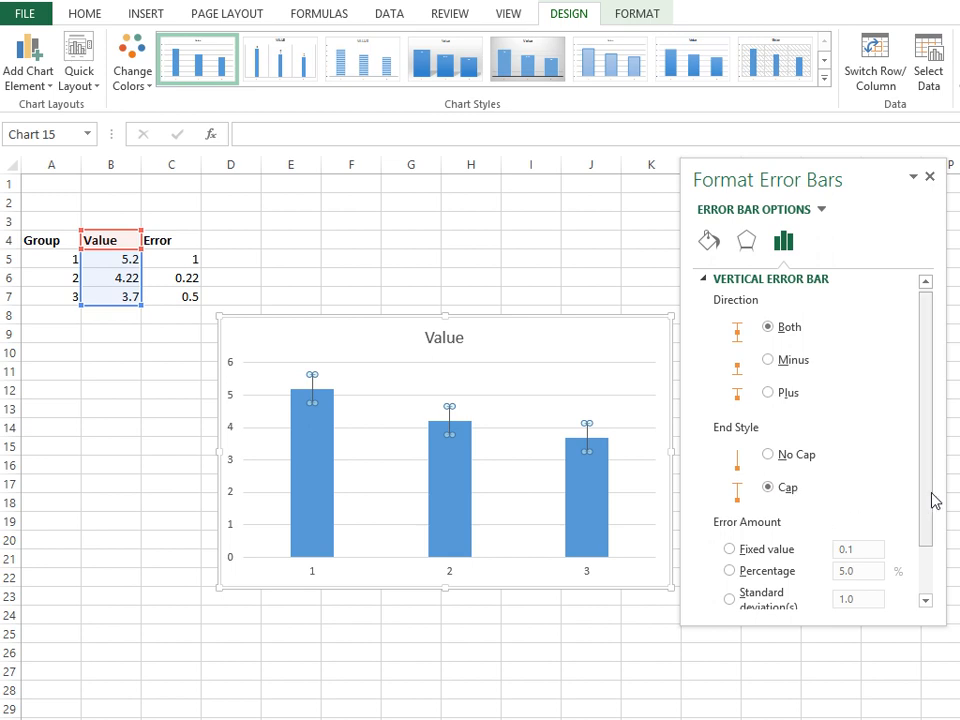
{"action": "left_click_drag", "start_coordinate": [928, 508], "coordinate": [905, 619]}
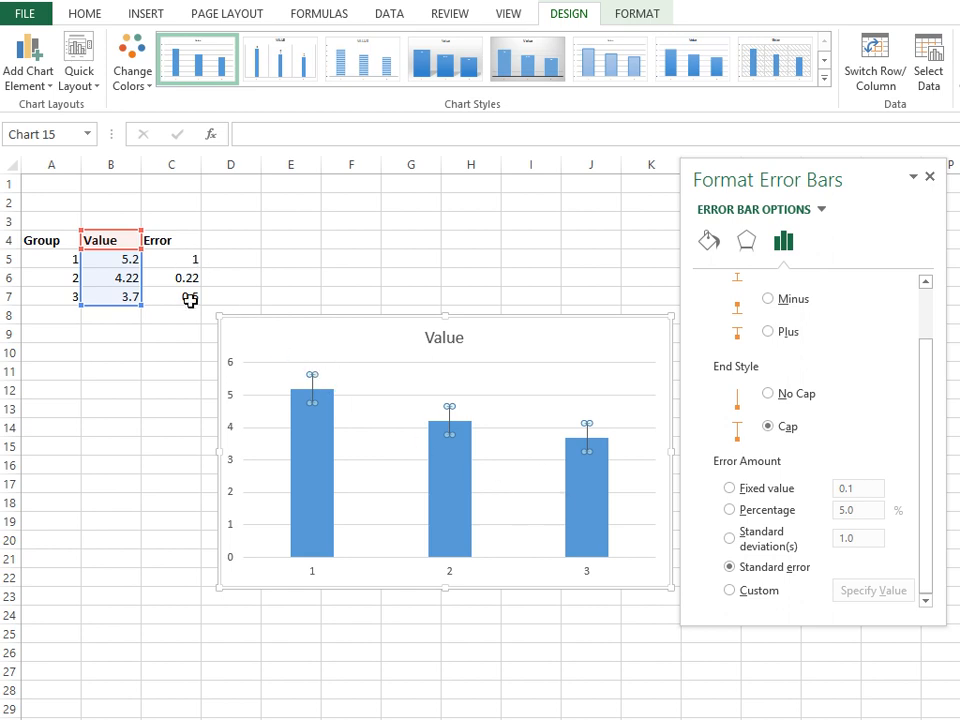
{"action": "left_click", "coordinate": [733, 591]}
{"action": "left_click", "coordinate": [850, 594]}
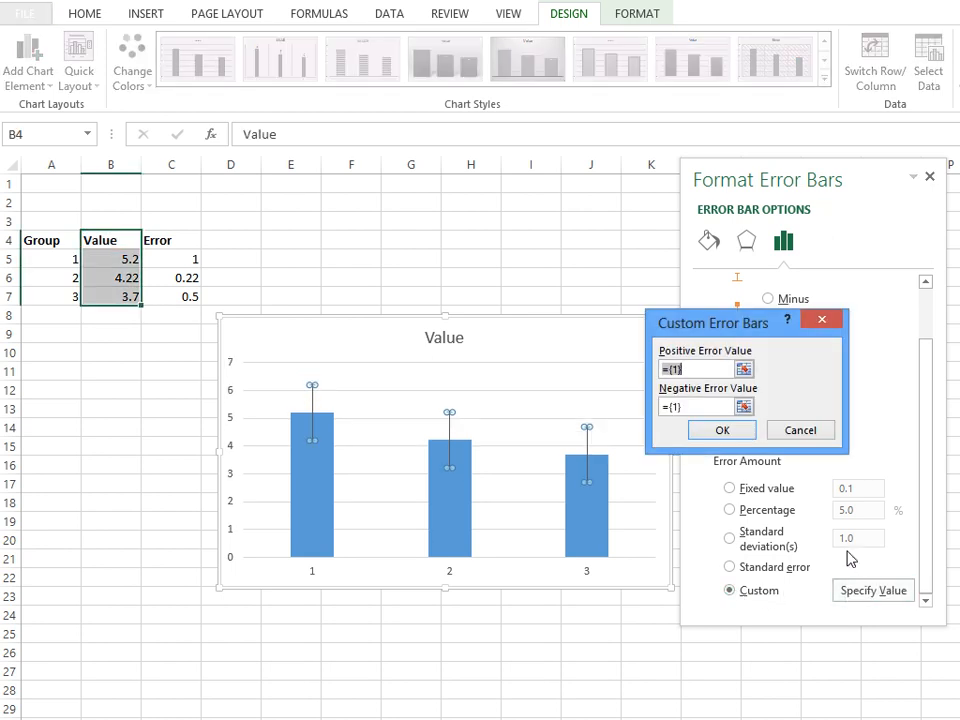
{"action": "left_click_drag", "start_coordinate": [740, 323], "coordinate": [324, 221]}
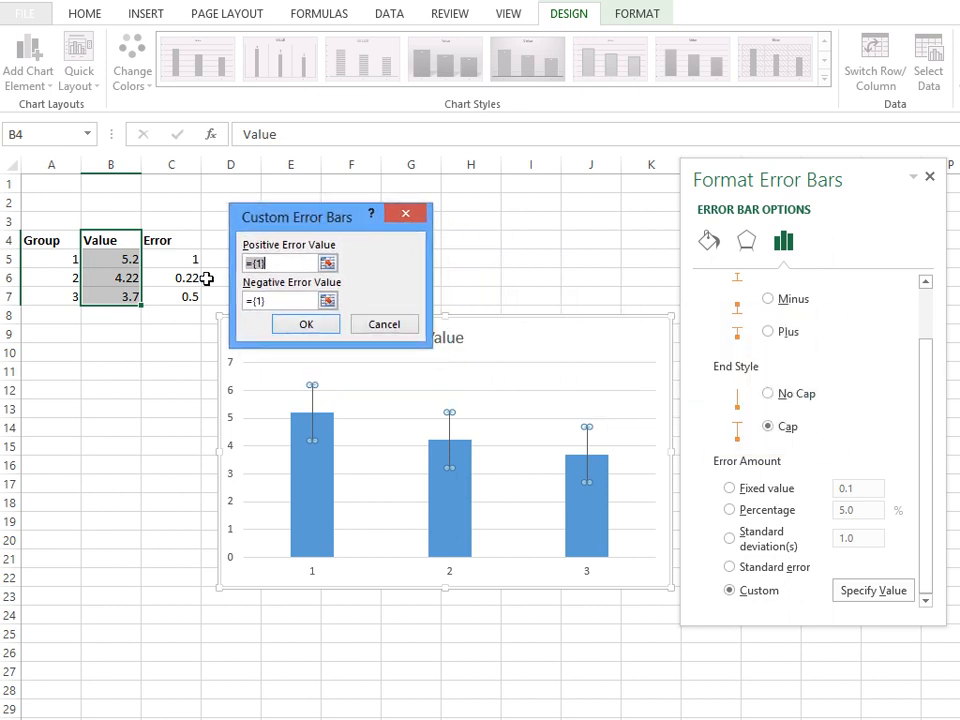
{"action": "left_click", "coordinate": [328, 264]}
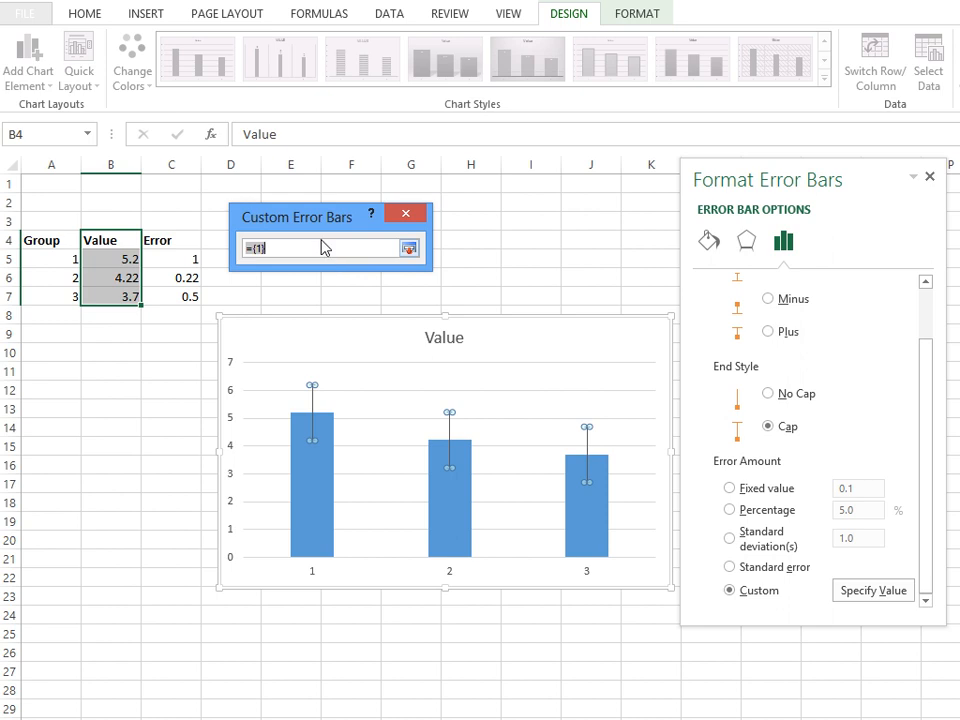
{"action": "left_click_drag", "start_coordinate": [188, 263], "coordinate": [183, 294]}
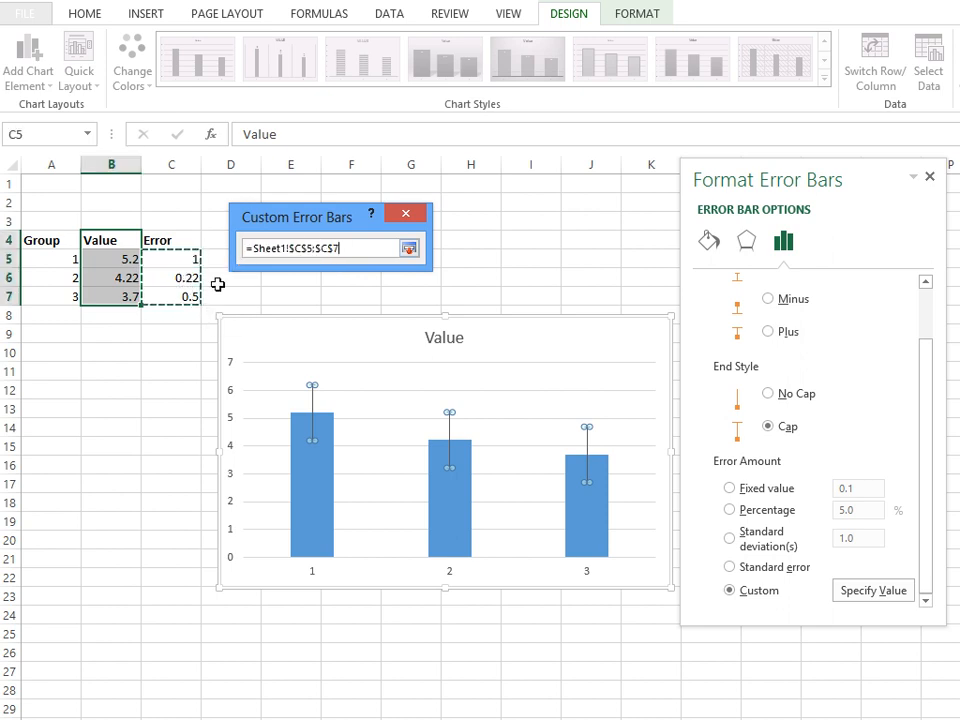
{"action": "left_click", "coordinate": [411, 253]}
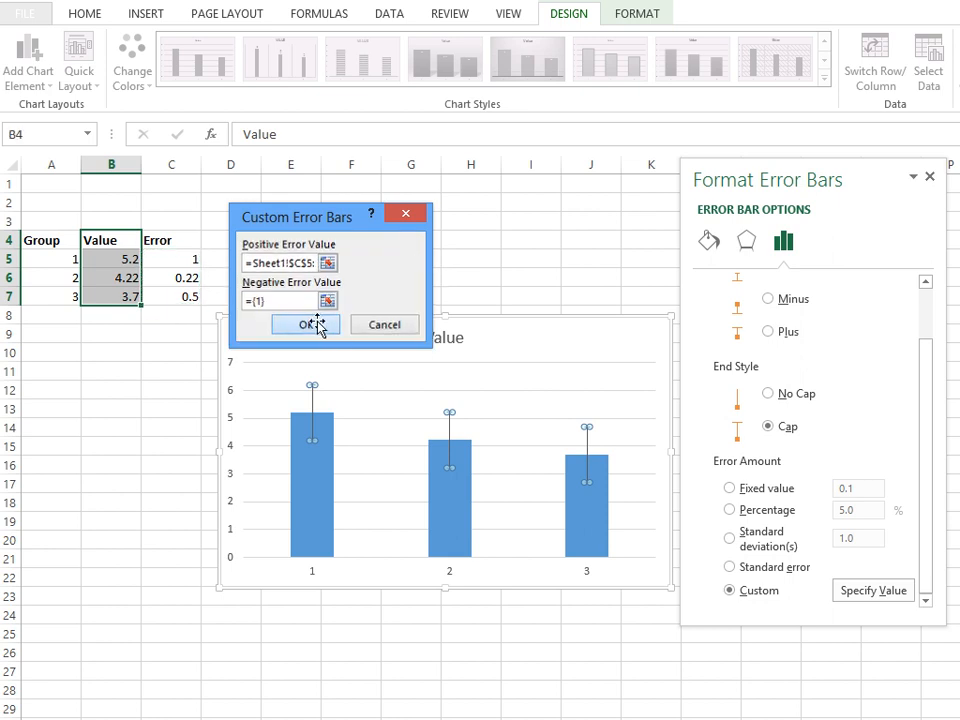
{"action": "left_click", "coordinate": [320, 326]}
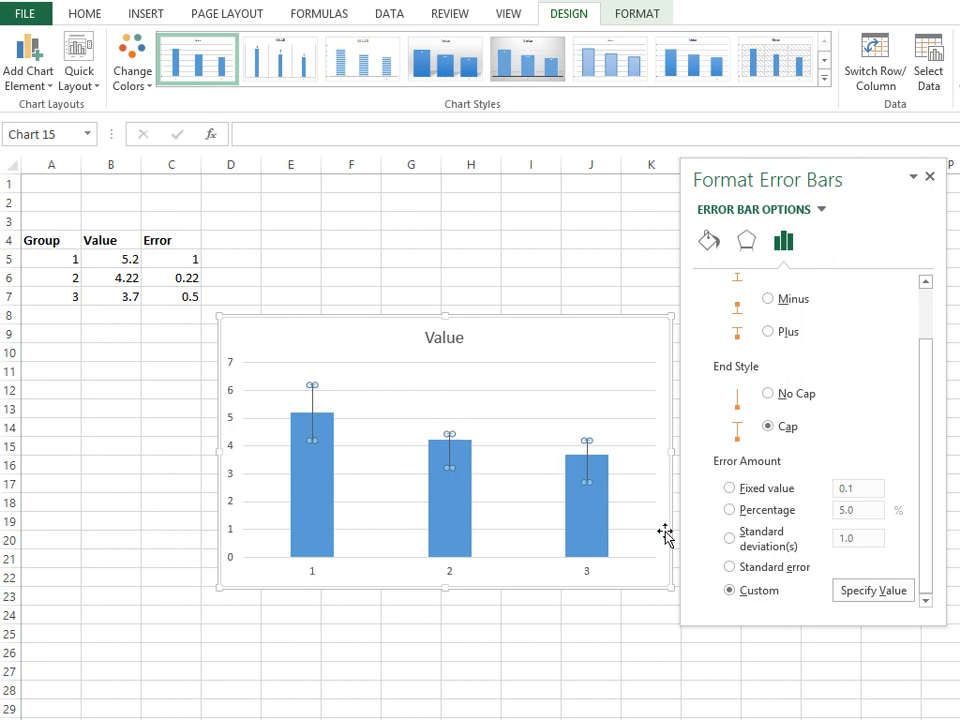
Specify cells C5:C7 as both the positive and the negative values of the custom error bars.
{"action": "left_click", "coordinate": [875, 592]}
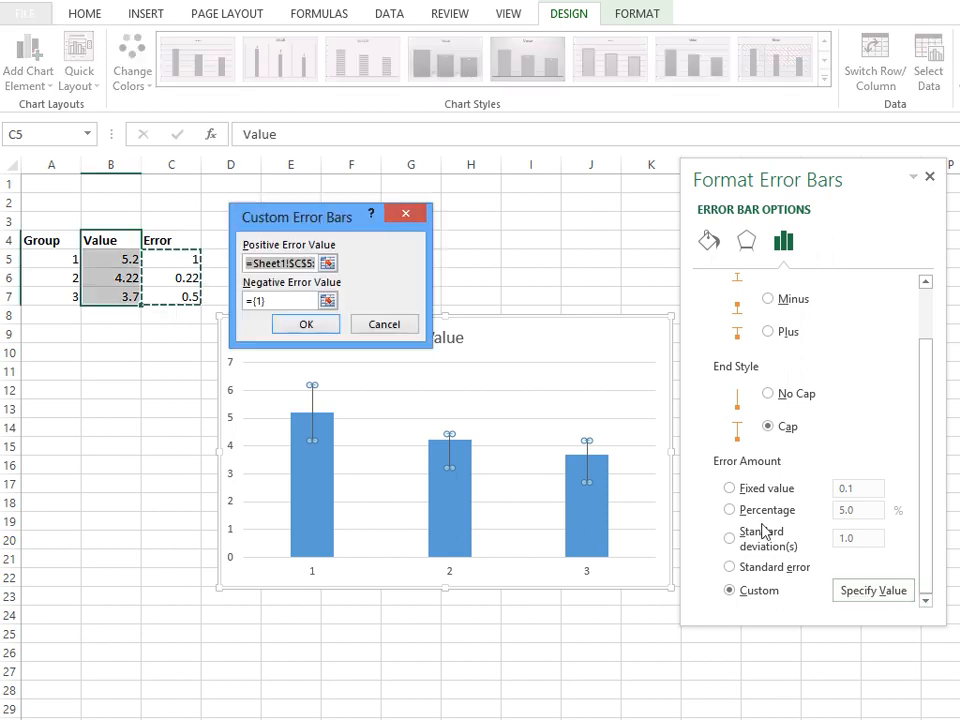
{"action": "left_click", "coordinate": [325, 263]}
{"action": "left_click_drag", "start_coordinate": [146, 258], "coordinate": [185, 293]}
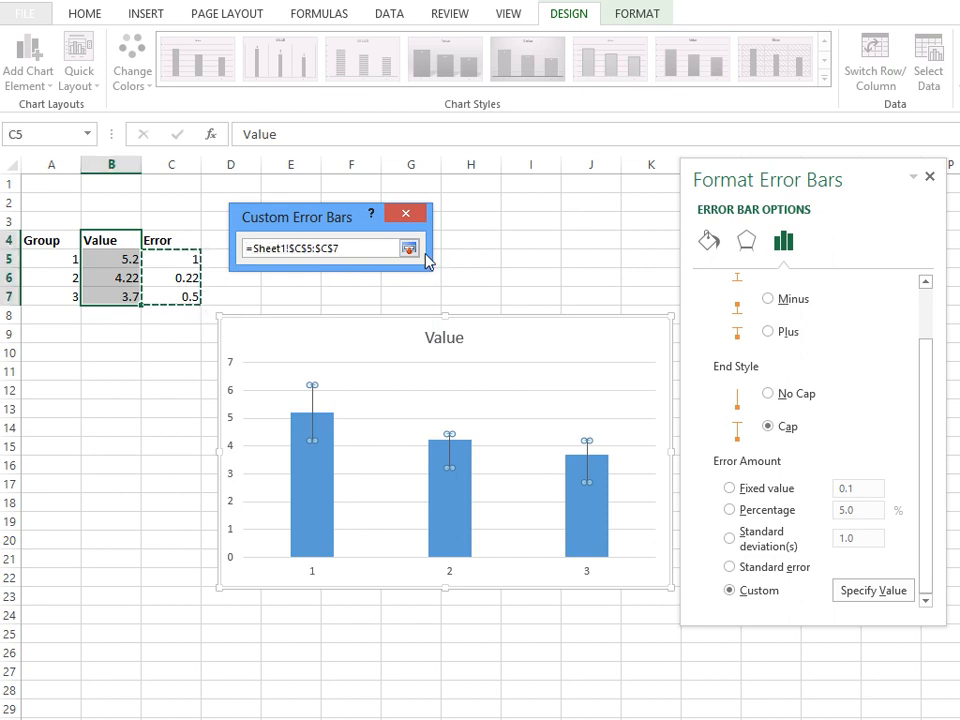
{"action": "left_click", "coordinate": [409, 248]}
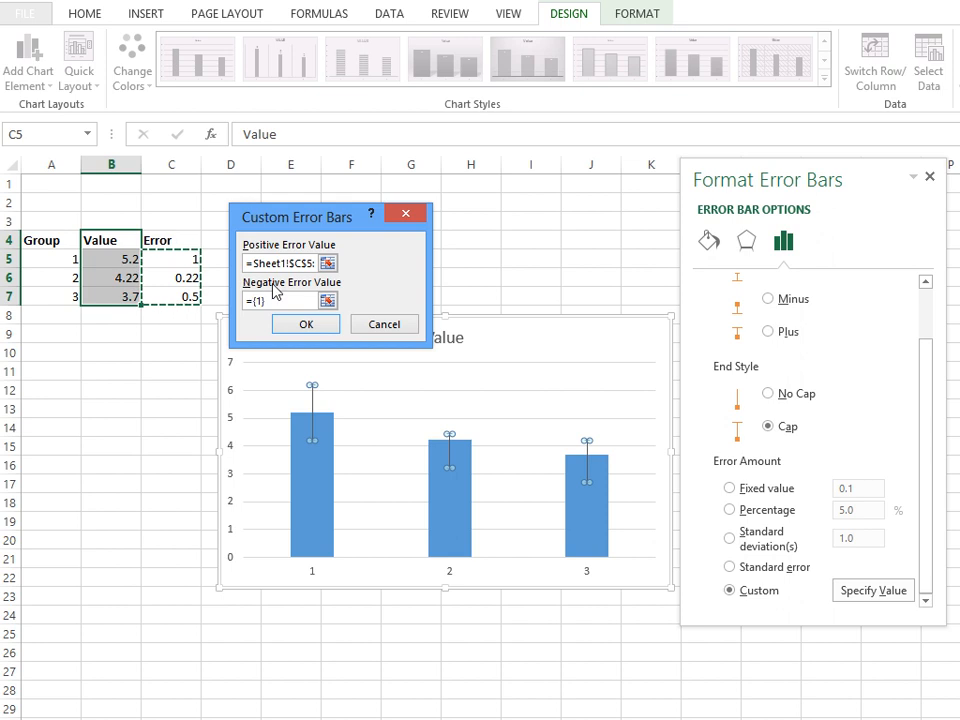
{"action": "left_click", "coordinate": [328, 302]}
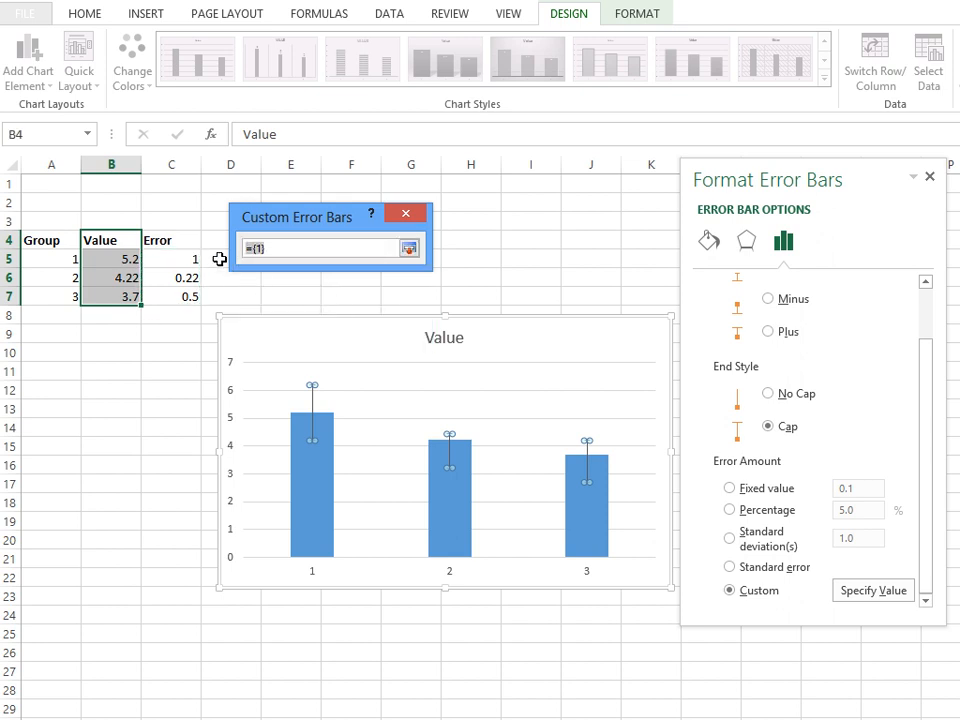
{"action": "left_click_drag", "start_coordinate": [189, 252], "coordinate": [191, 296]}
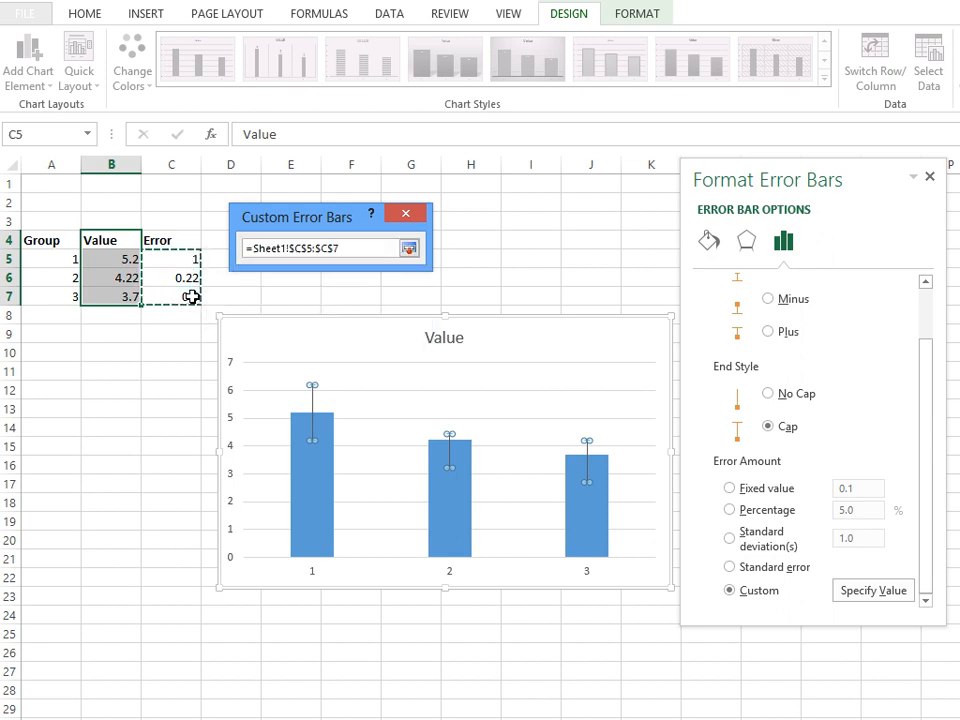
{"action": "left_click", "coordinate": [409, 249]}
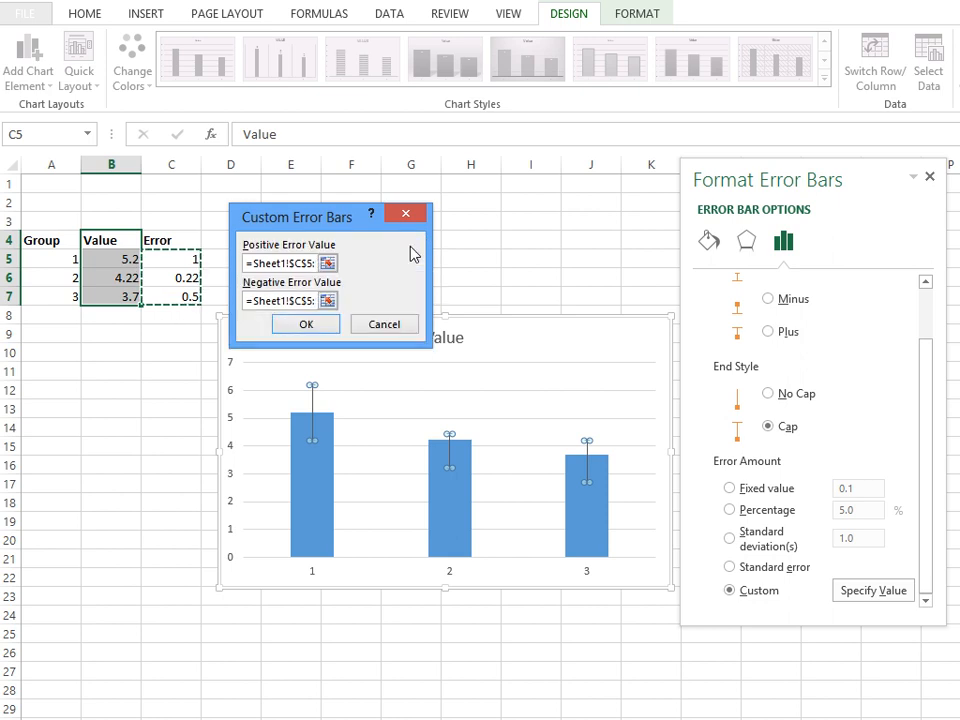
{"action": "left_click", "coordinate": [308, 325]}
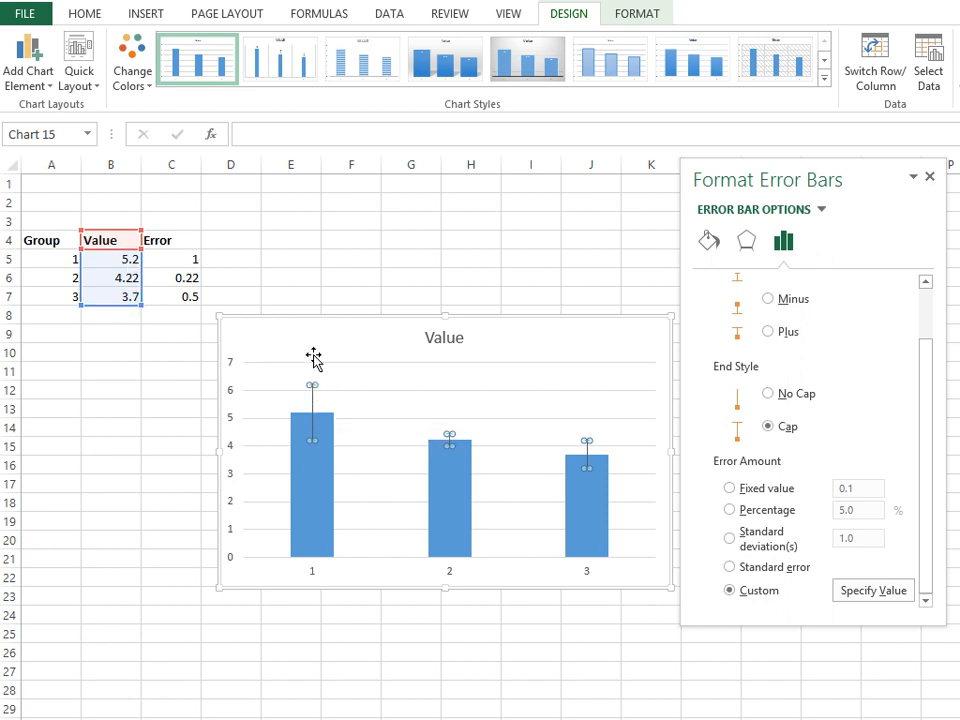
Close the formatting options and delete the column chart with its custom error bars from the sheet.
{"action": "left_click", "coordinate": [380, 453]}
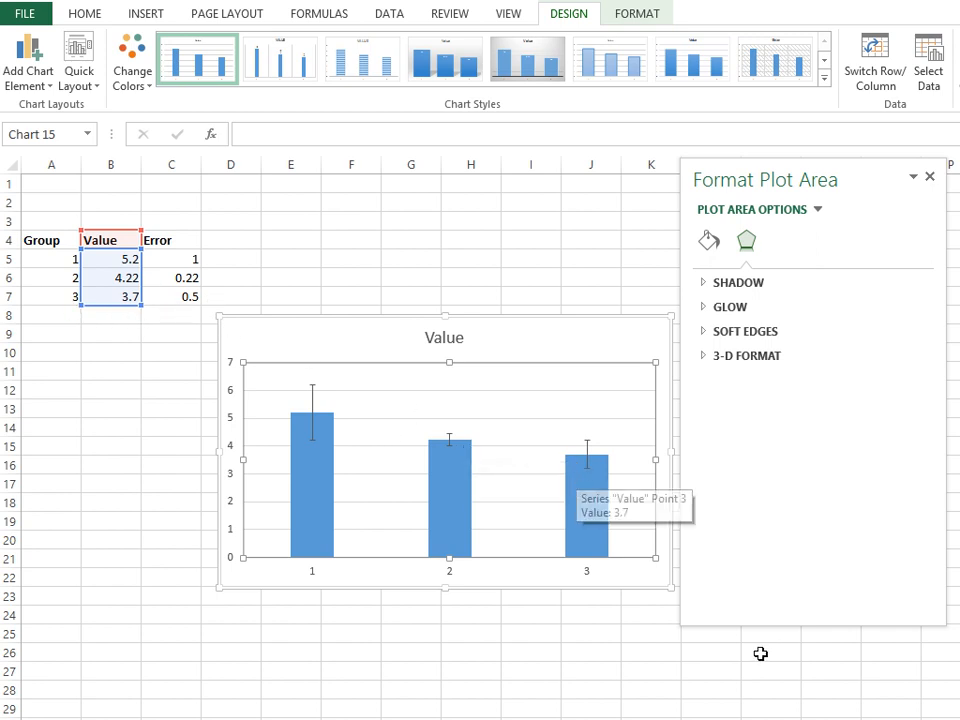
{"action": "left_click", "coordinate": [930, 177]}
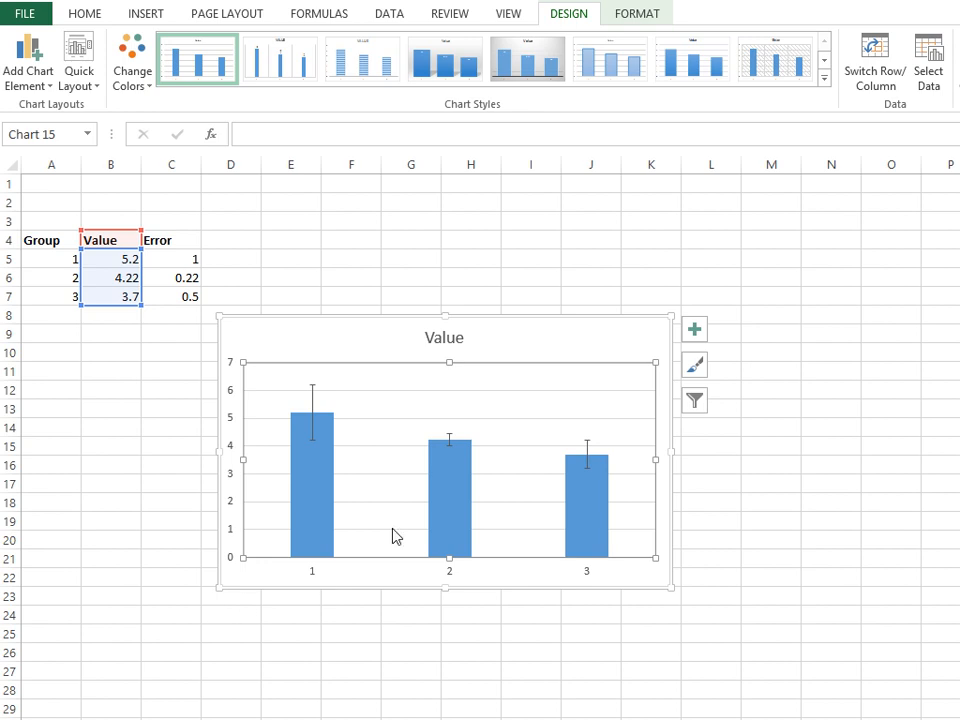
{"action": "left_click", "coordinate": [603, 338]}
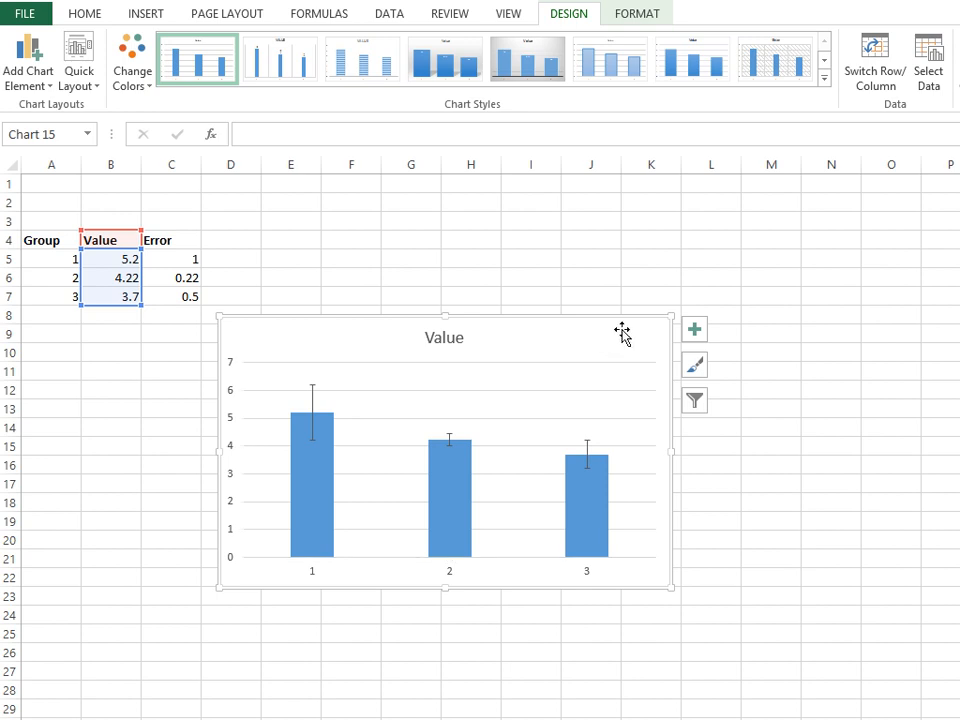
{"action": "key", "text": "Delete"}
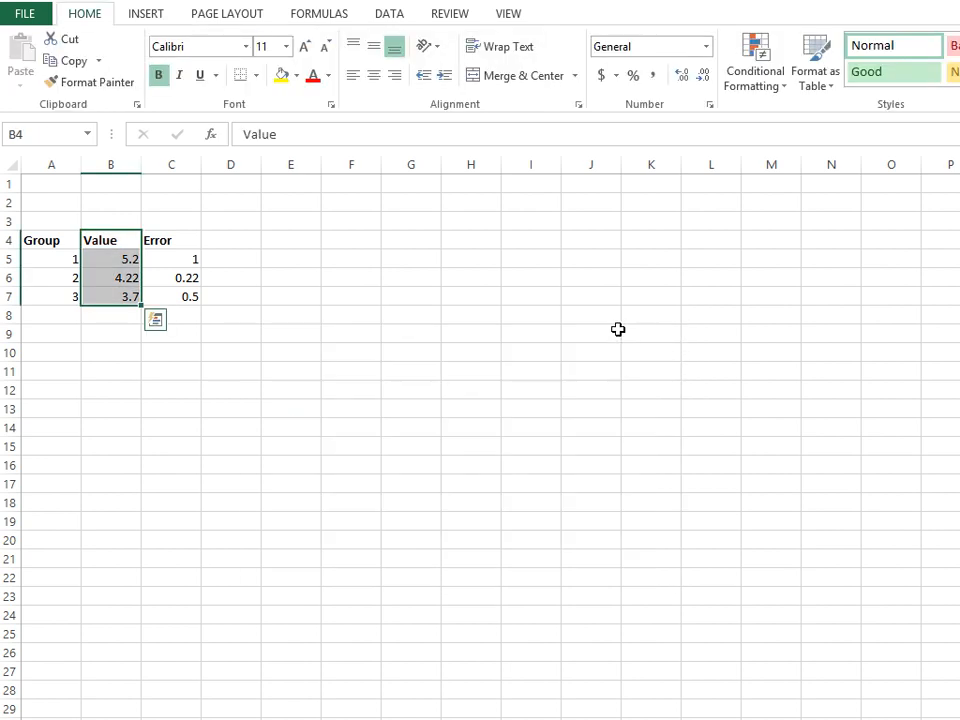
{"action": "left_click", "coordinate": [591, 332]}
Create a new 2-D clustered column chart from cells B4:B7 and place it below the data table.
{"action": "left_click_drag", "start_coordinate": [109, 238], "coordinate": [111, 293]}
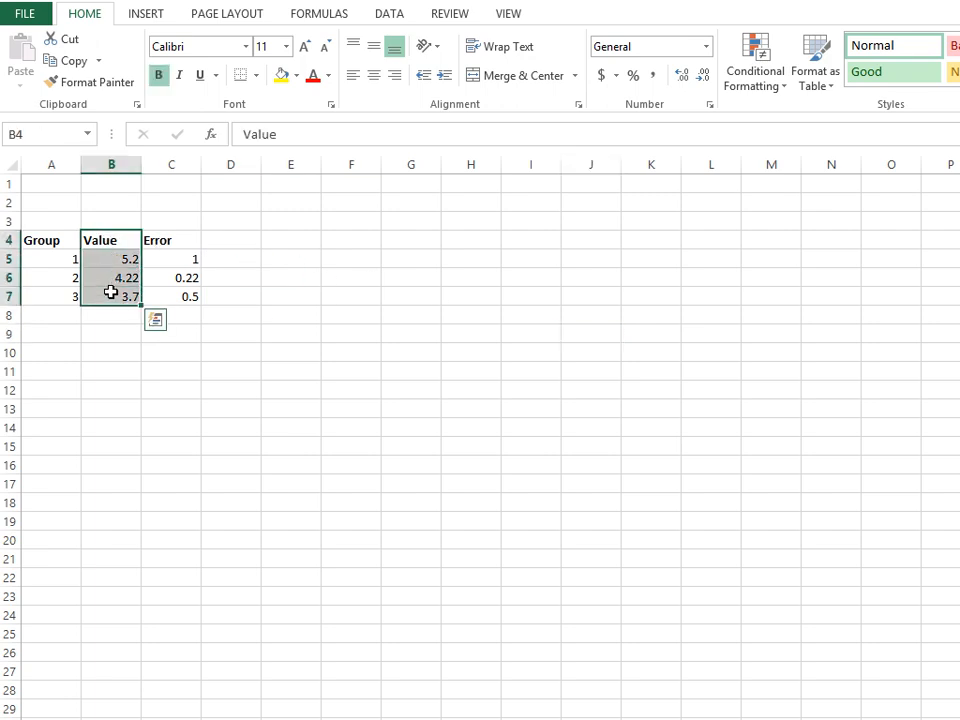
{"action": "left_click", "coordinate": [150, 14]}
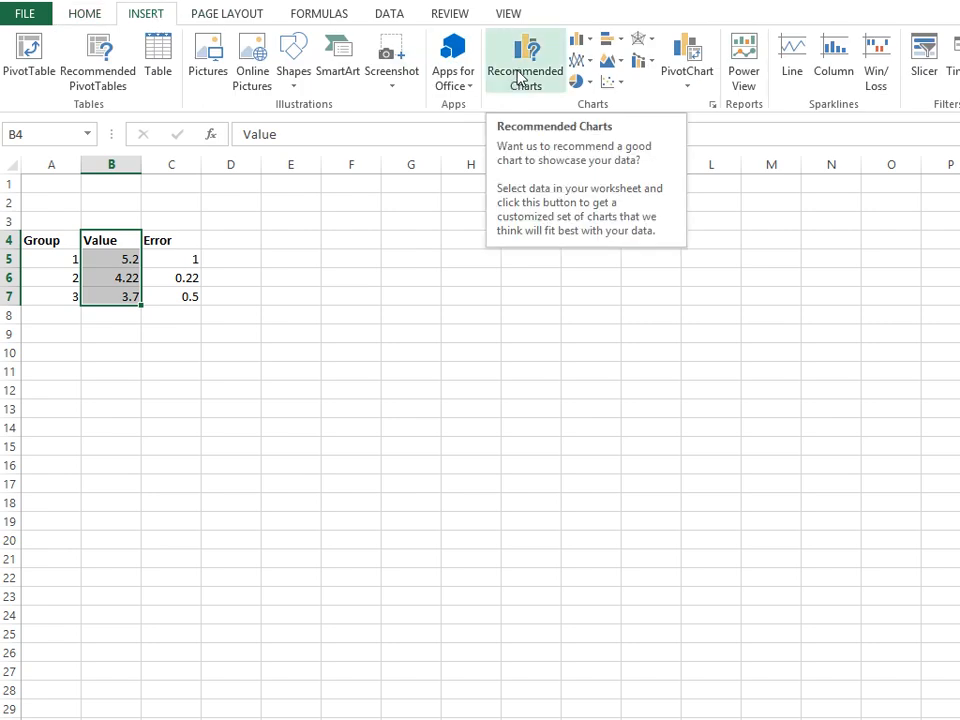
{"action": "left_click", "coordinate": [580, 42]}
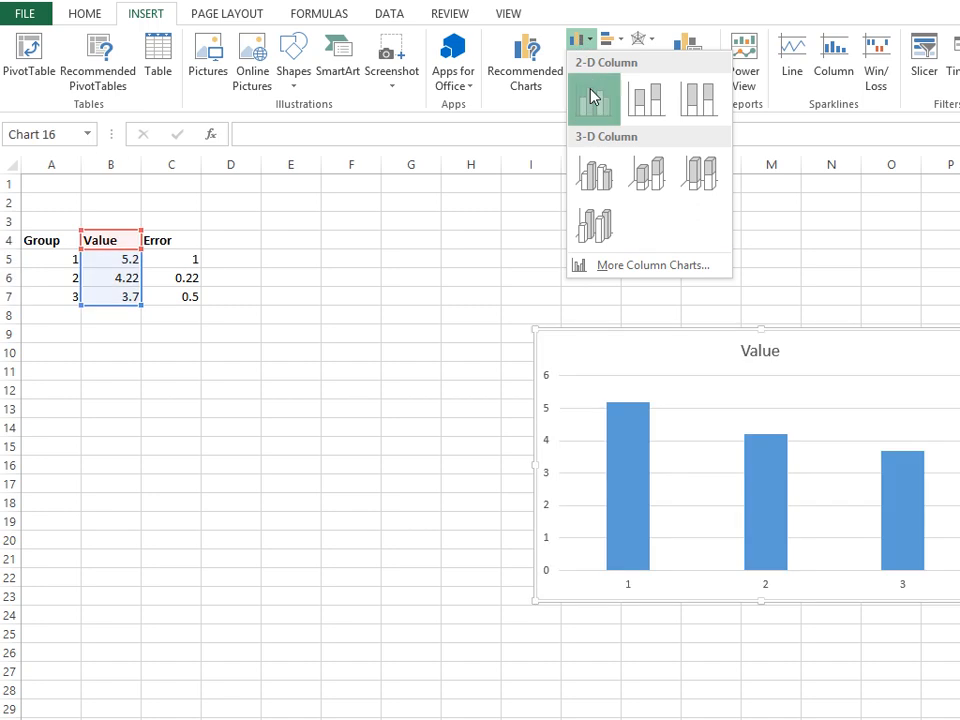
{"action": "left_click", "coordinate": [592, 99]}
{"action": "left_click_drag", "start_coordinate": [858, 342], "coordinate": [560, 326]}
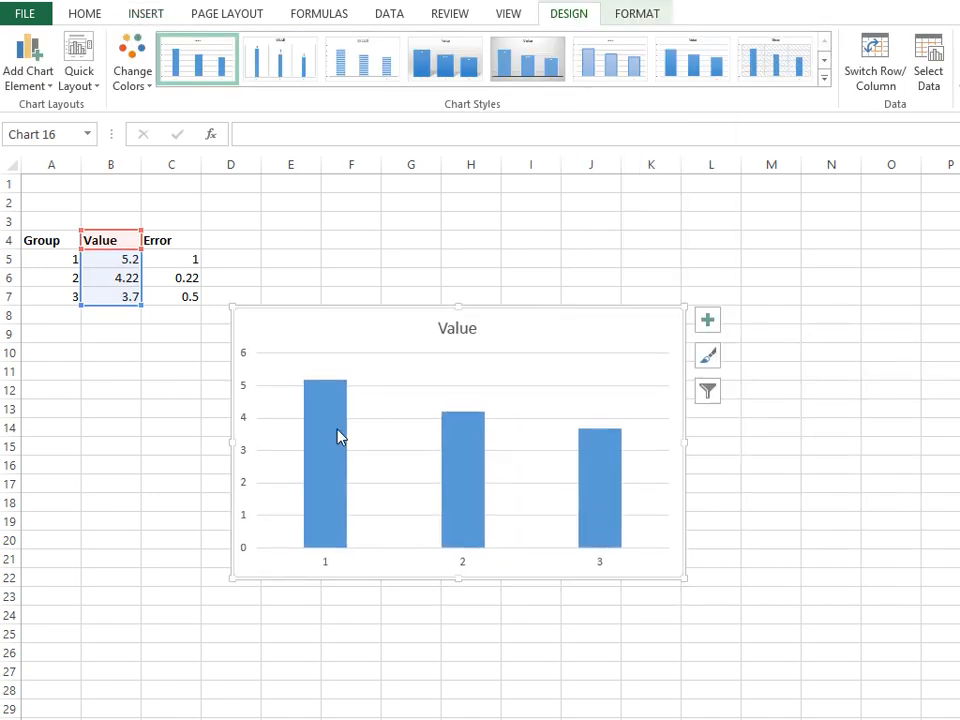
Add error bars to the new column chart and open their detailed formatting options.
{"action": "left_click", "coordinate": [707, 322]}
{"action": "left_click", "coordinate": [752, 438]}
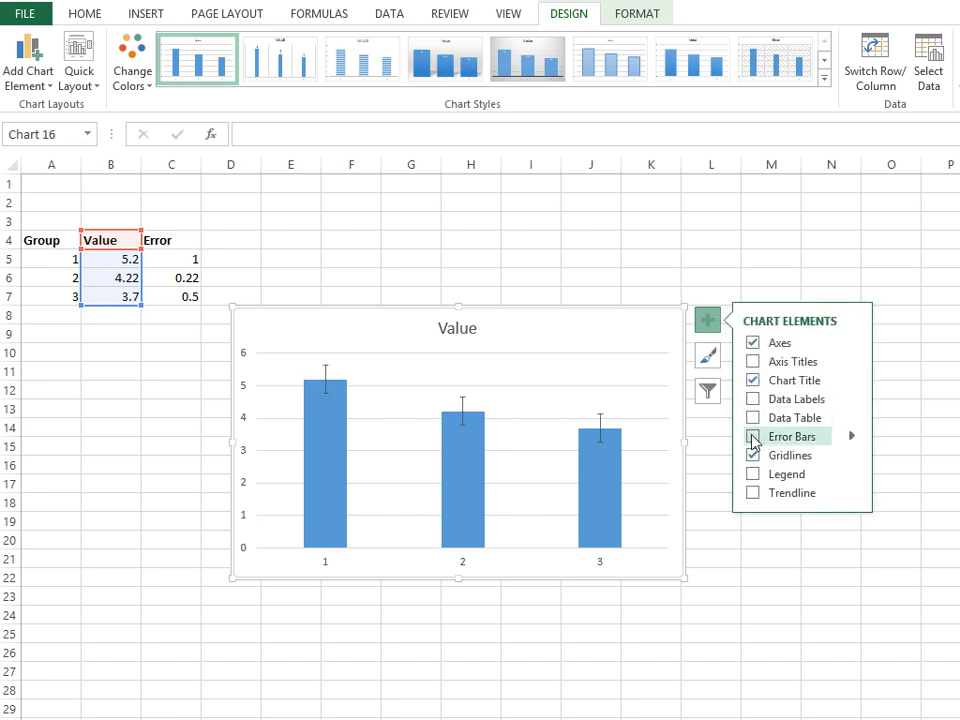
{"action": "left_click", "coordinate": [852, 436]}
{"action": "left_click", "coordinate": [836, 515]}
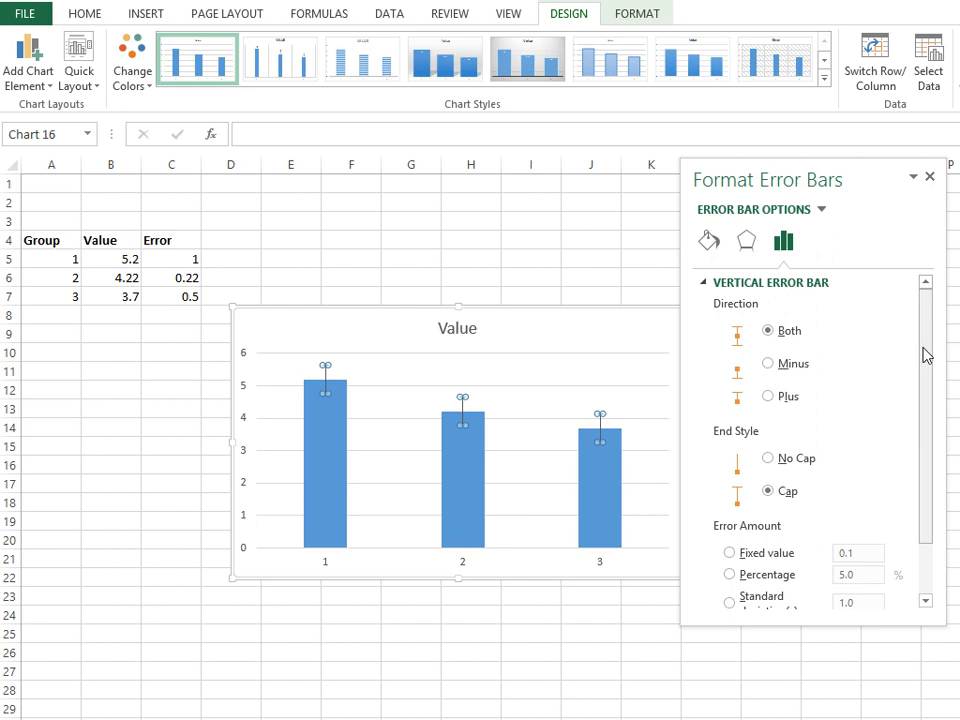
Set the error amount to Custom and specify cells C5:C7 as the positive error values.
{"action": "left_click_drag", "start_coordinate": [925, 353], "coordinate": [925, 443]}
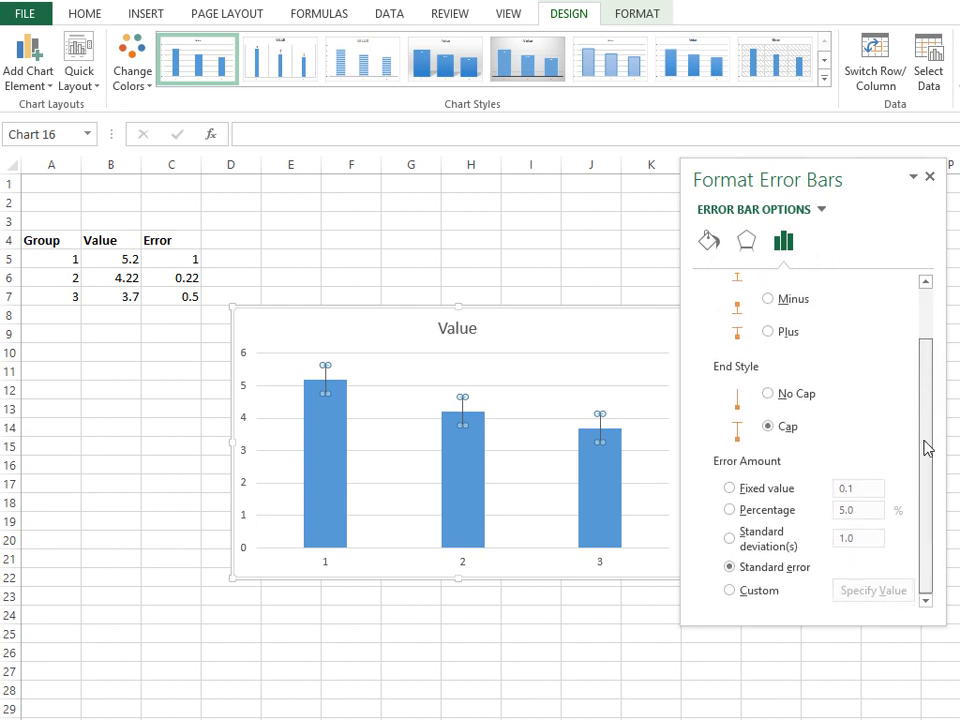
{"action": "left_click", "coordinate": [729, 590]}
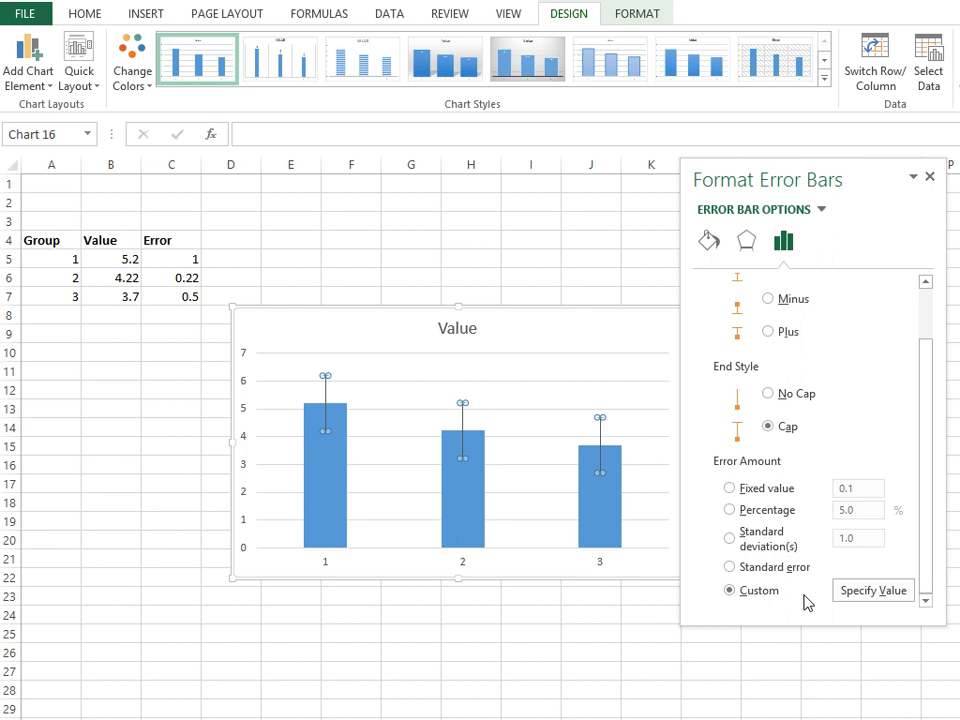
{"action": "left_click", "coordinate": [869, 591]}
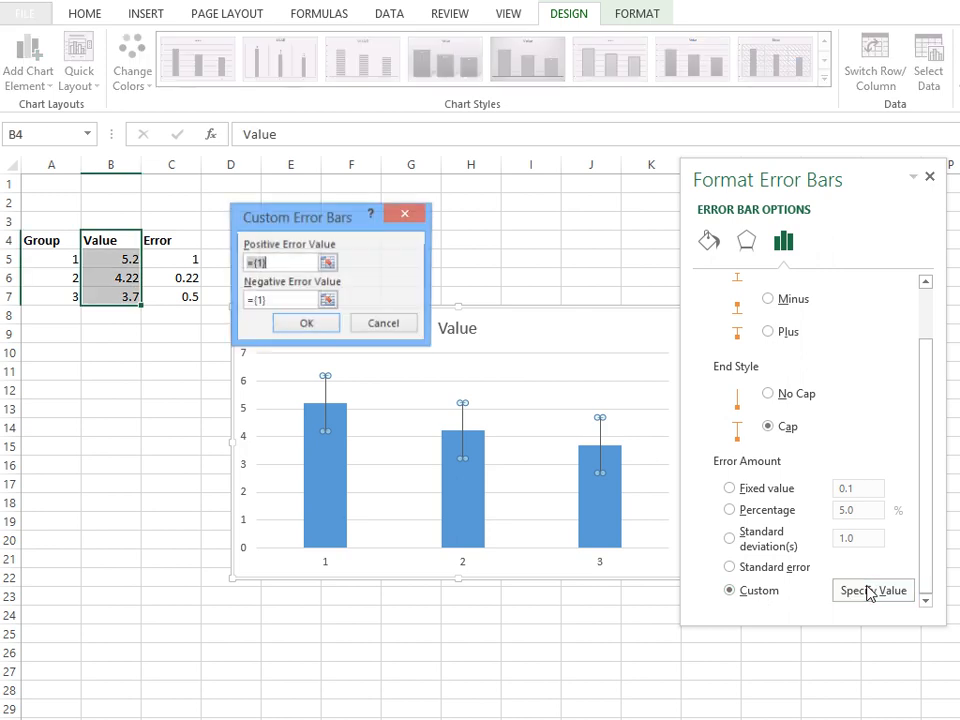
{"action": "left_click", "coordinate": [327, 262]}
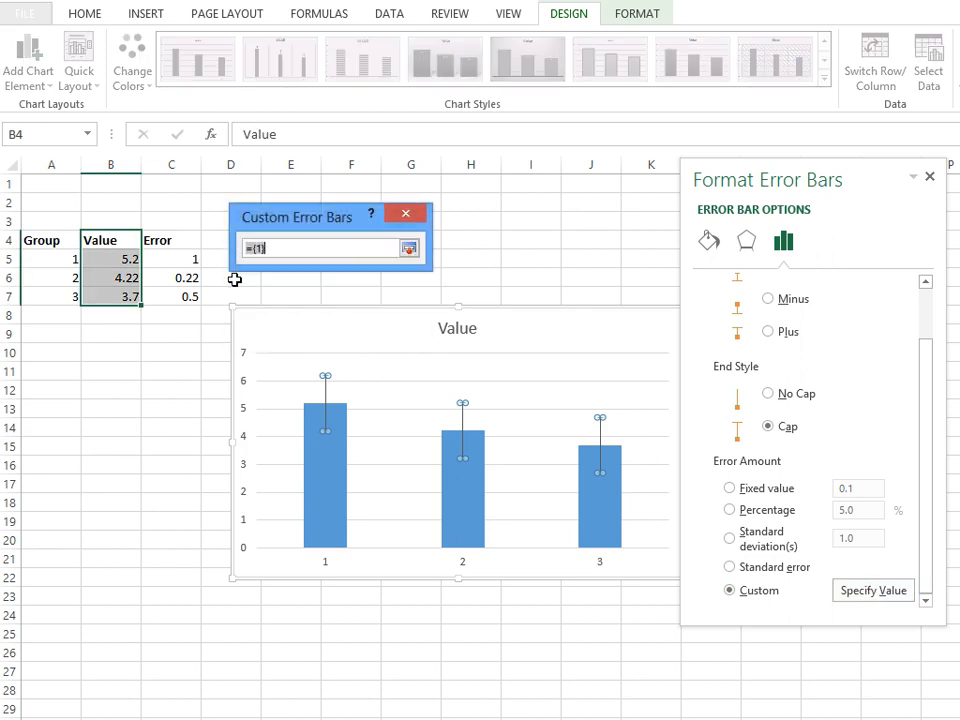
{"action": "left_click_drag", "start_coordinate": [179, 261], "coordinate": [184, 298]}
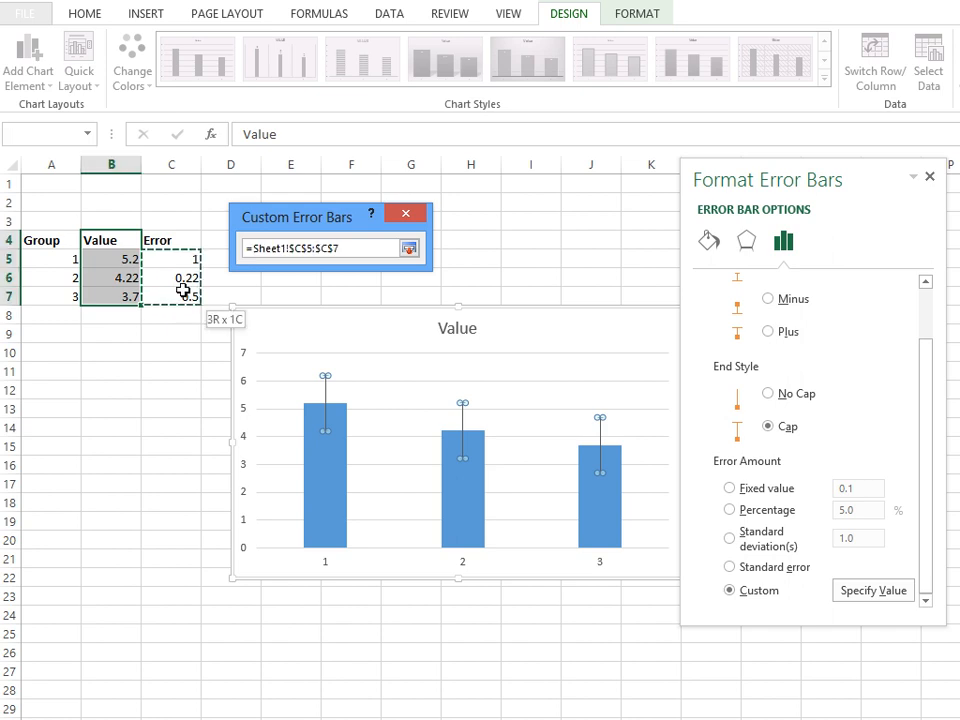
{"action": "left_click", "coordinate": [409, 249]}
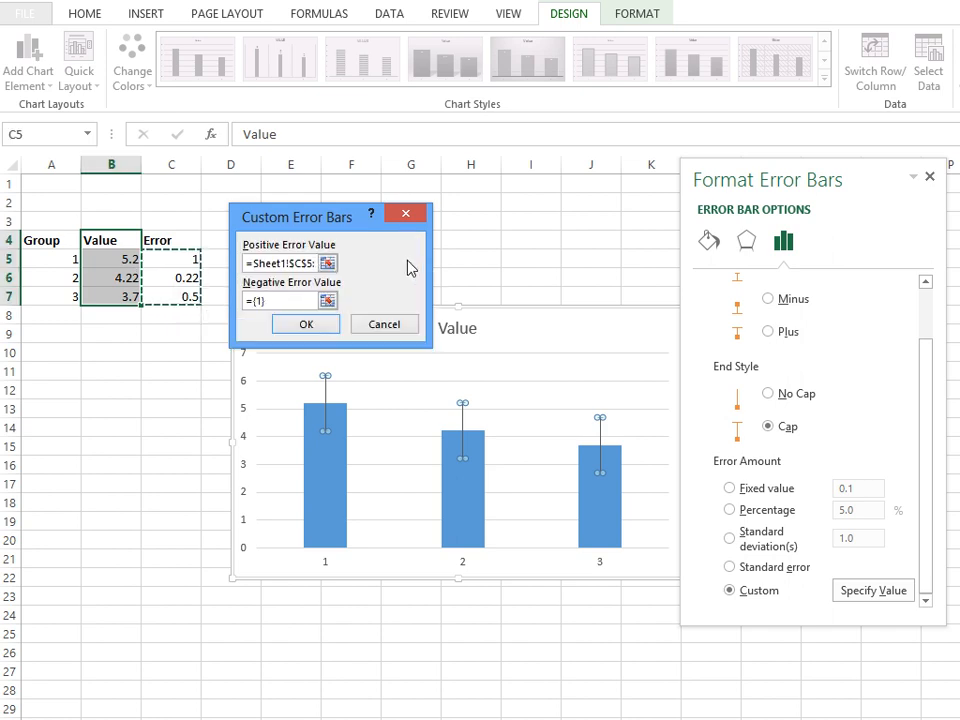
Specify cells C5:C7 as the negative error values, apply them, and close the error bar formatting options, leaving the chart deselected.
{"action": "left_click", "coordinate": [328, 300]}
{"action": "left_click_drag", "start_coordinate": [180, 255], "coordinate": [200, 304]}
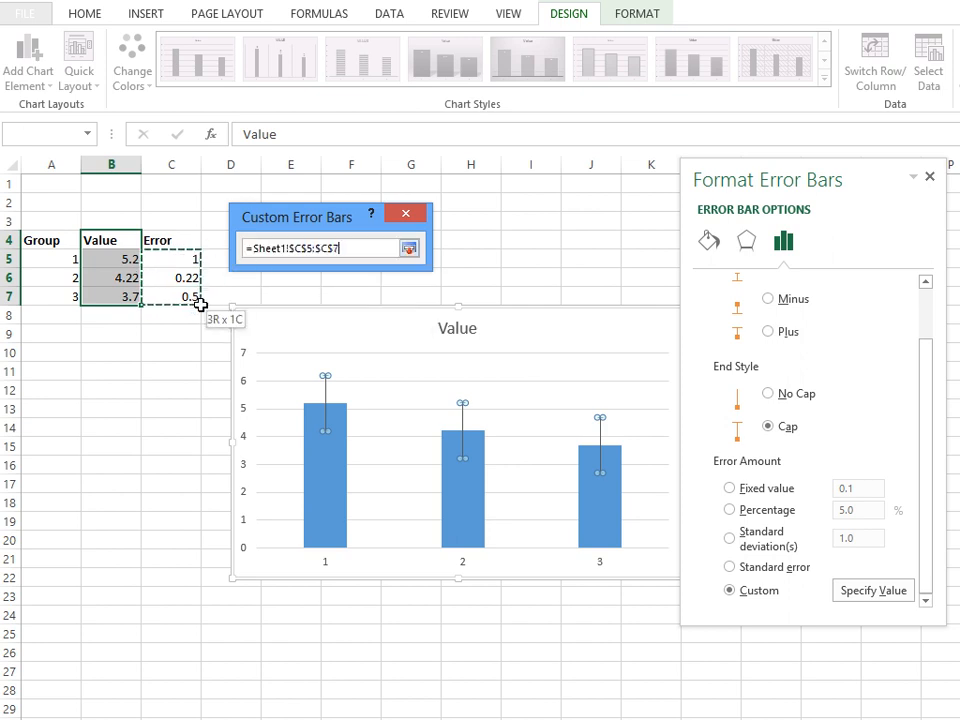
{"action": "left_click", "coordinate": [409, 249]}
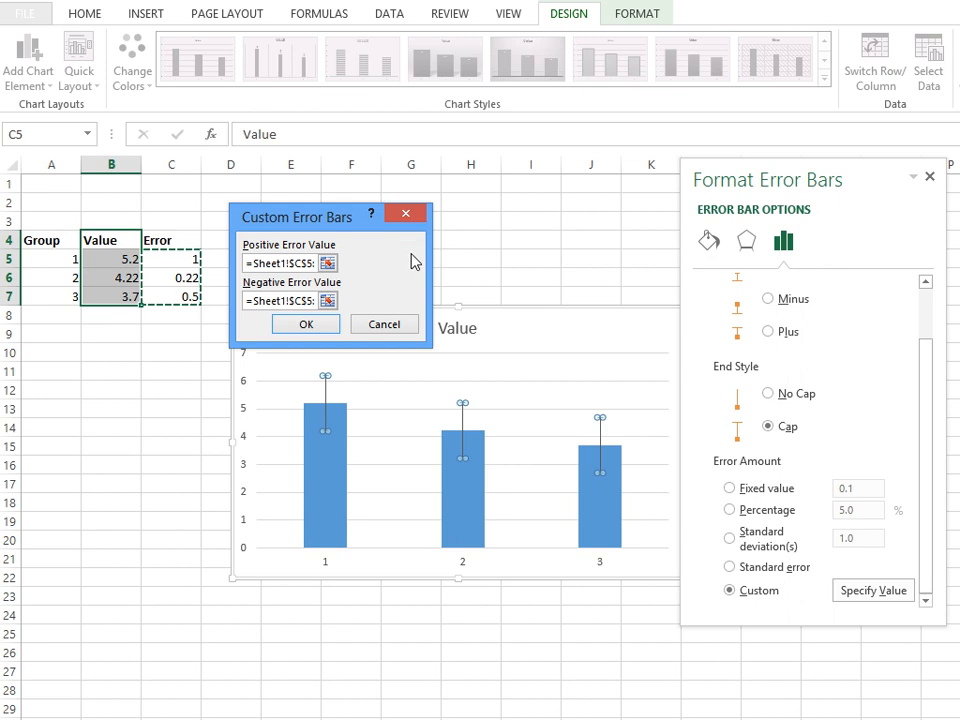
{"action": "left_click", "coordinate": [321, 327]}
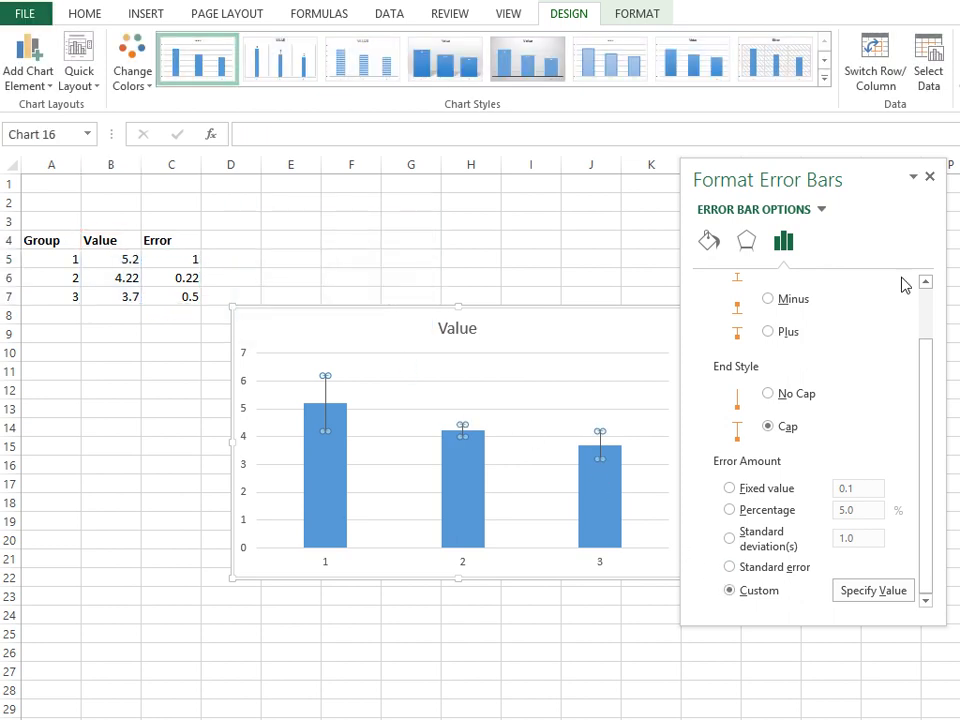
{"action": "left_click", "coordinate": [929, 177]}
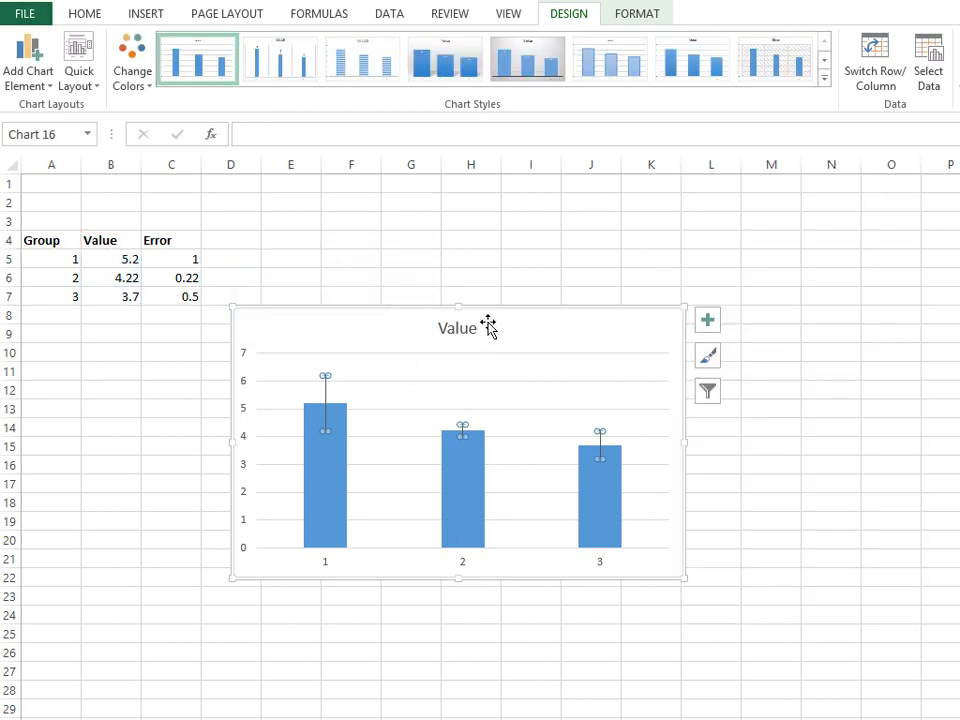
{"action": "left_click", "coordinate": [465, 260]}
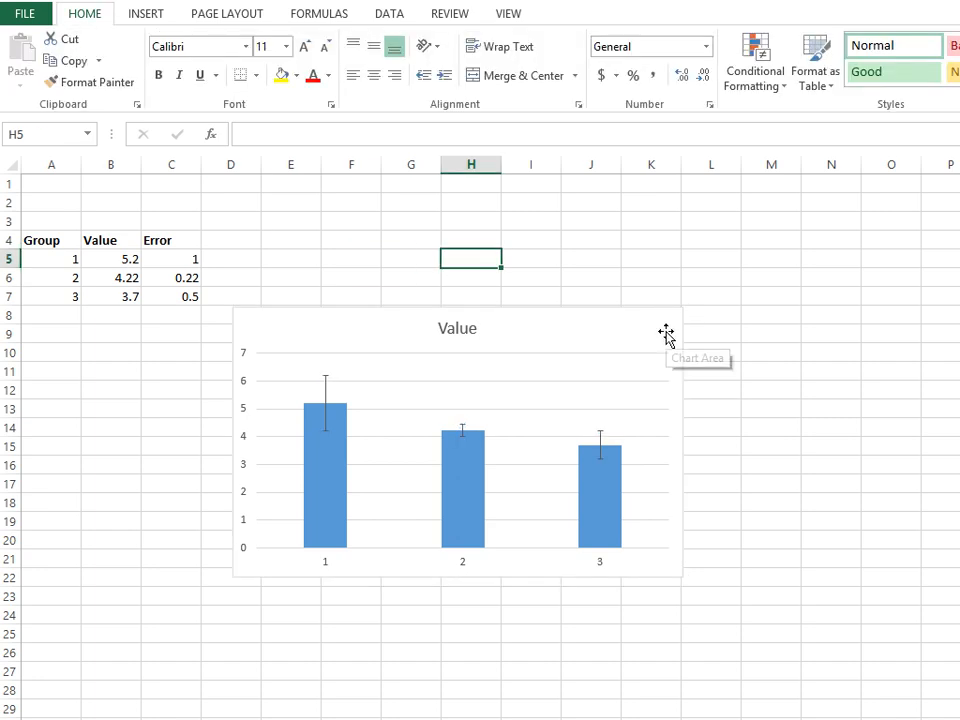